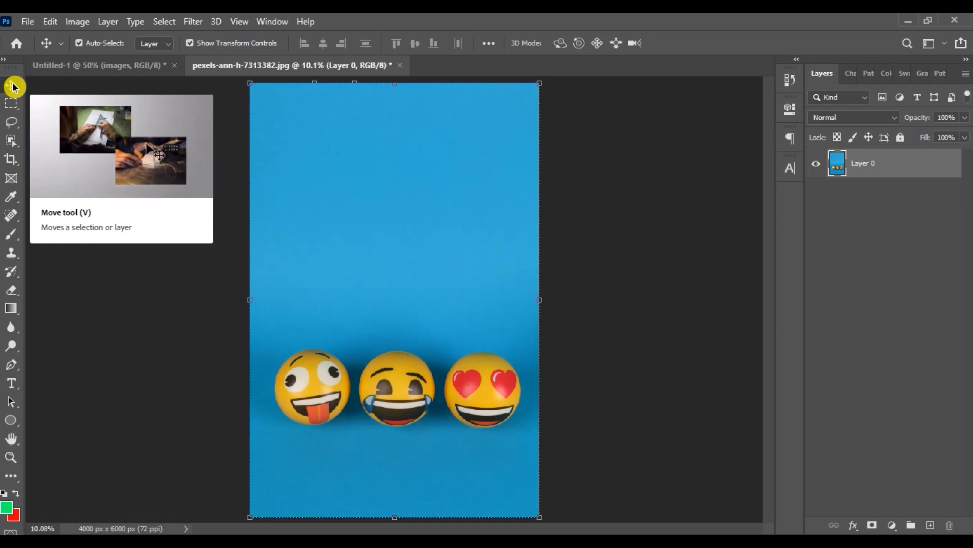
pyautogui.click(13, 107)
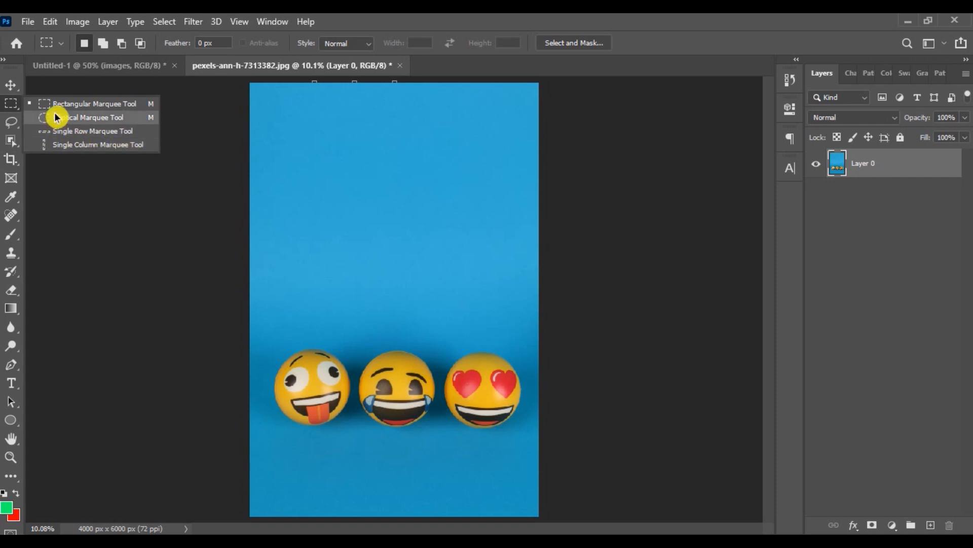
pyautogui.click(11, 87)
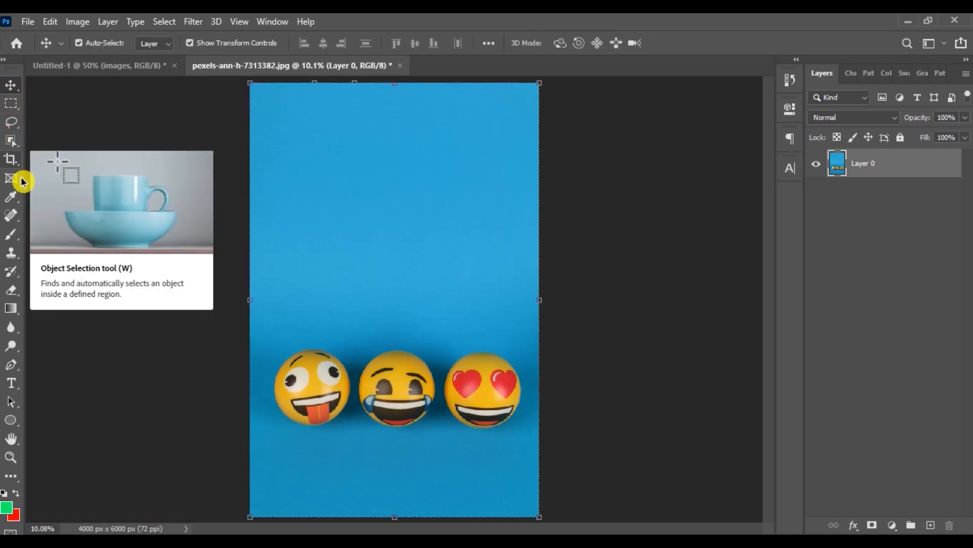
pyautogui.rightClick(14, 91)
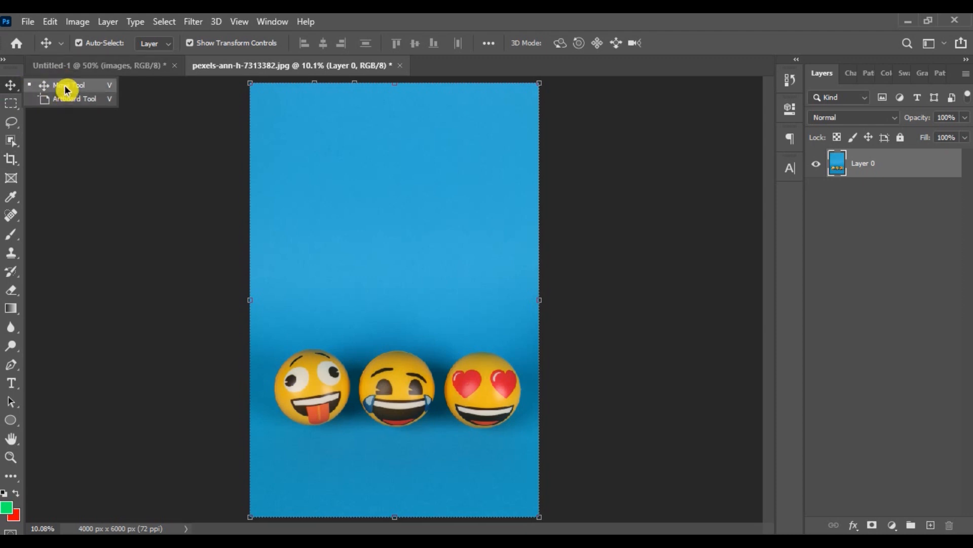
pyautogui.click(12, 104)
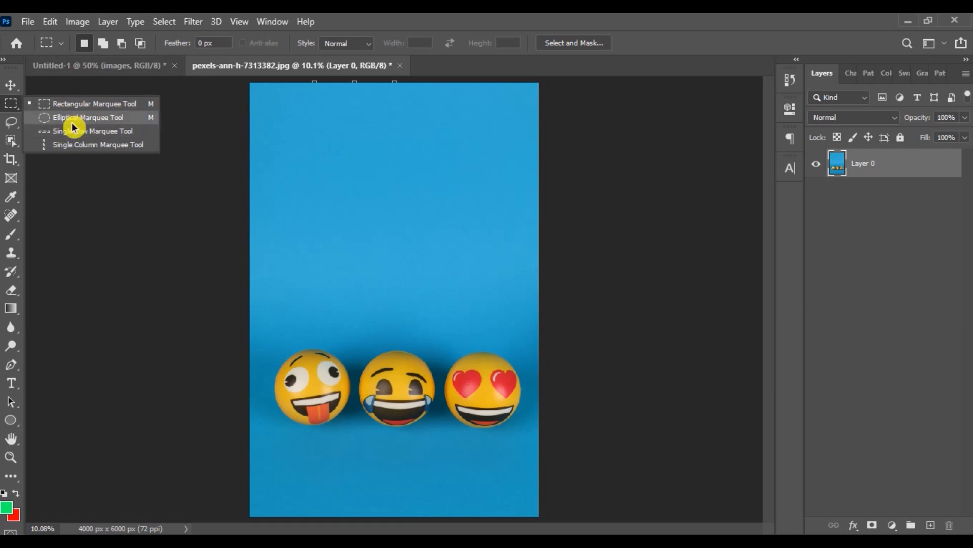
pyautogui.click(12, 86)
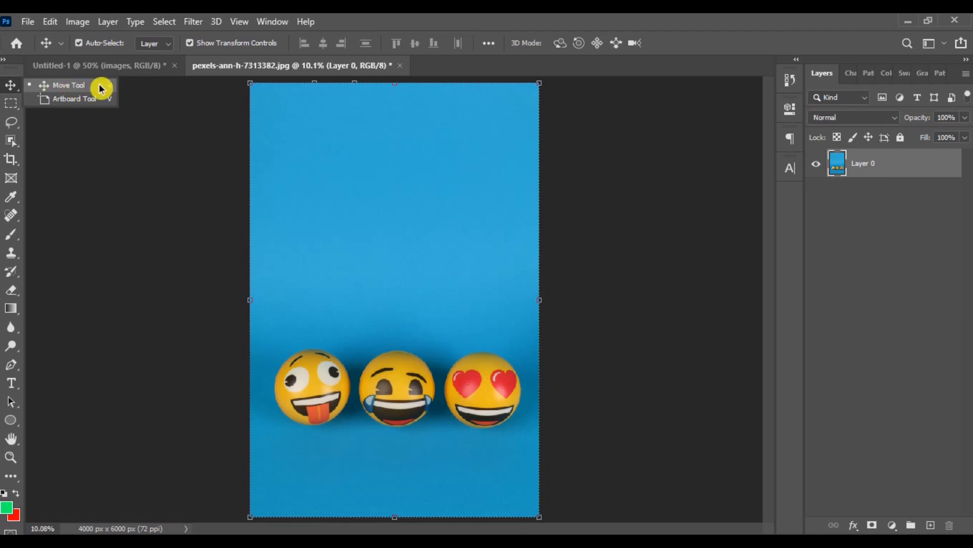
pyautogui.click(59, 91)
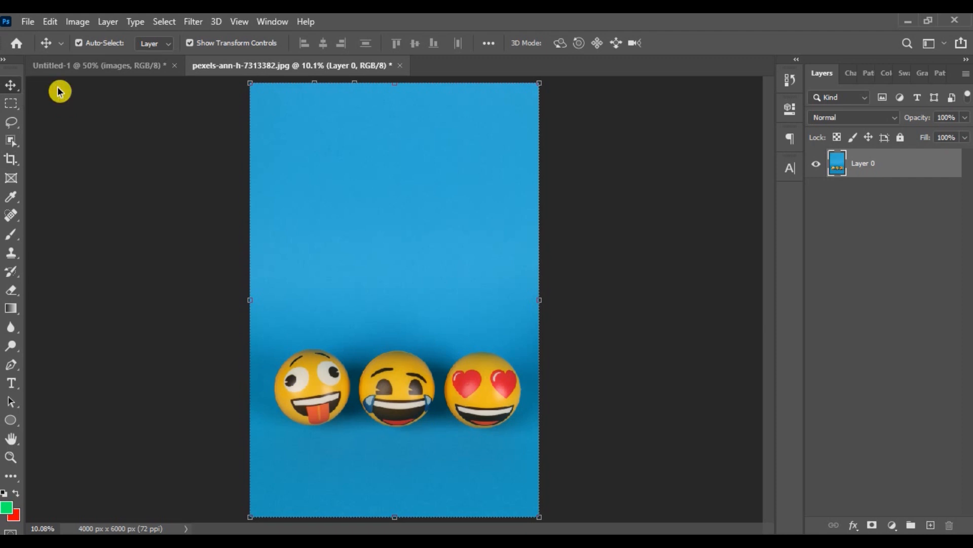
pyautogui.click(11, 104)
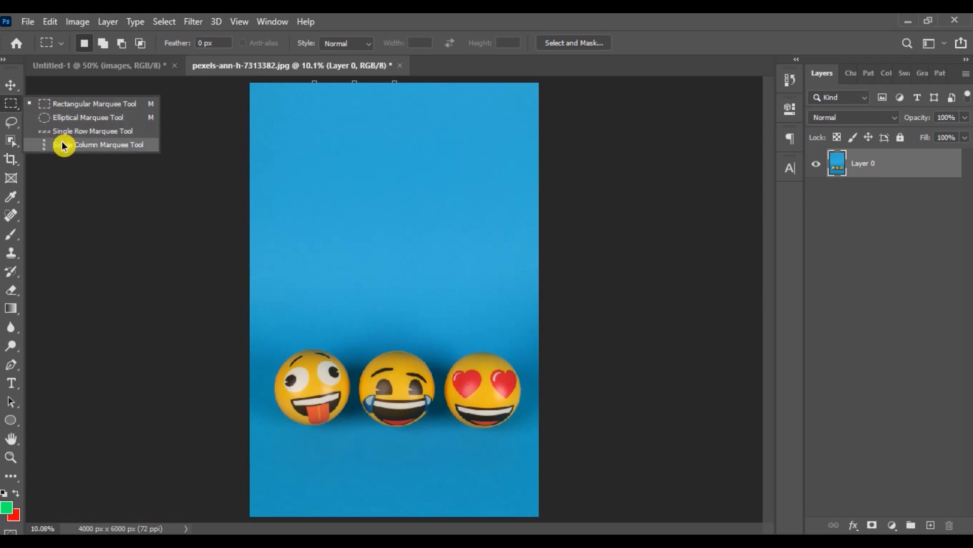
pyautogui.click(117, 110)
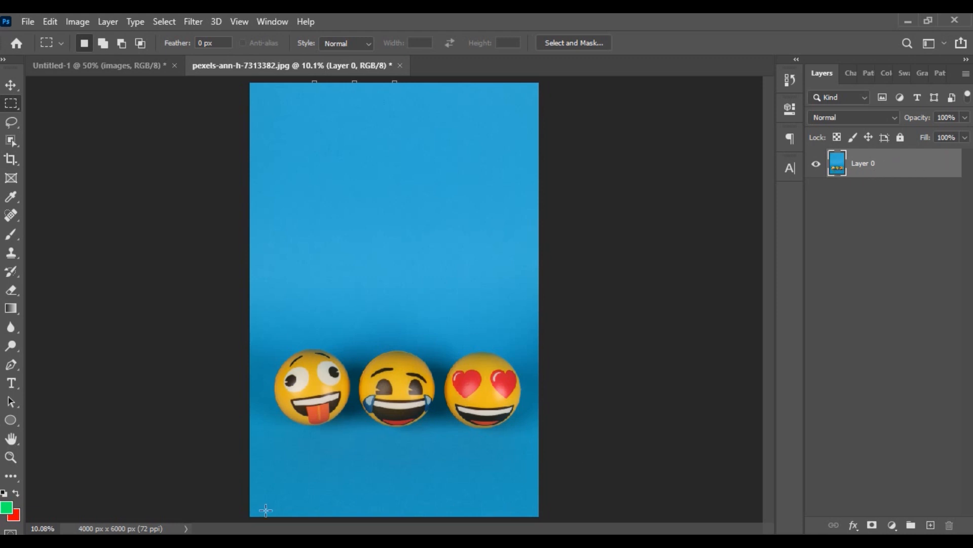
# - Make Rectangular Marquee selections around the outer emoji balls, ending with one around the tongue-out emoji
pyautogui.rightClick(14, 102)
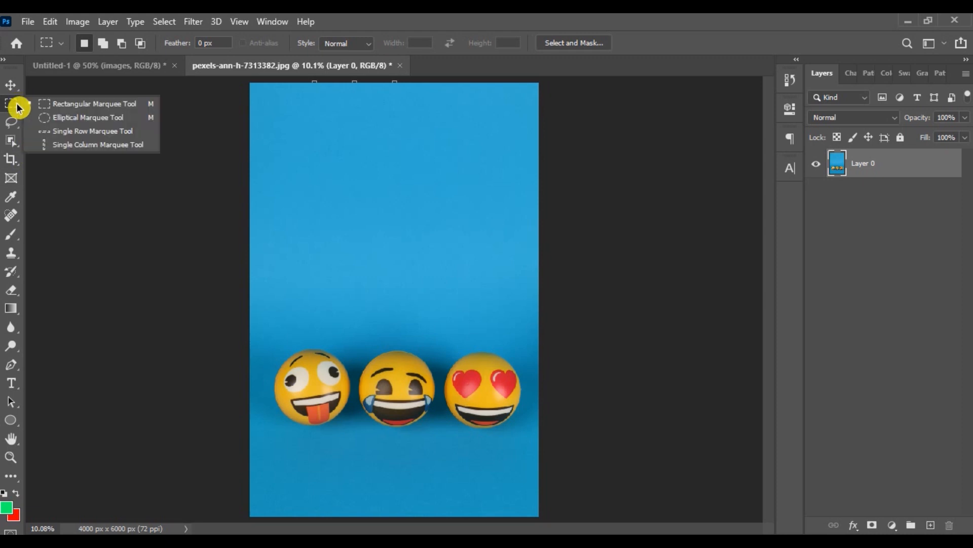
pyautogui.click(67, 110)
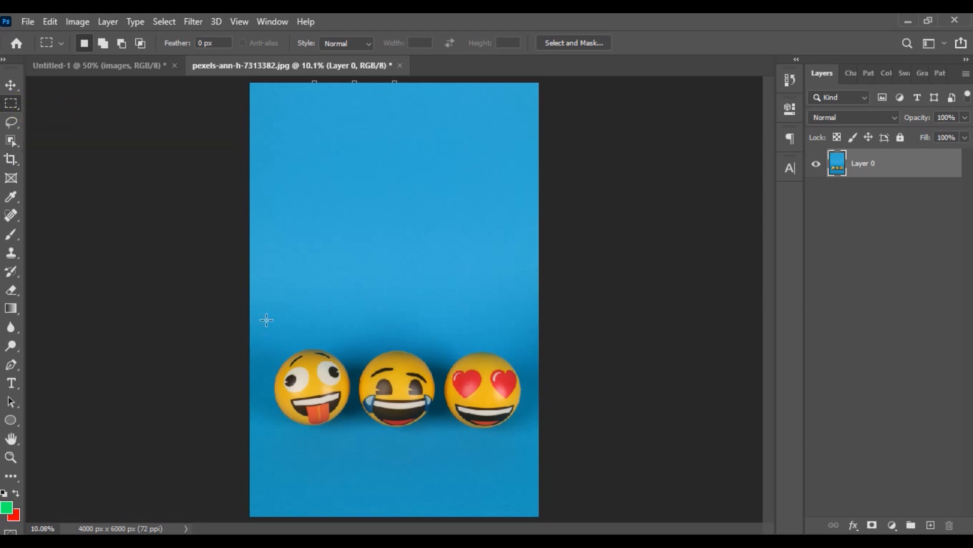
pyautogui.moveTo(266, 319); pyautogui.dragTo(354, 456)
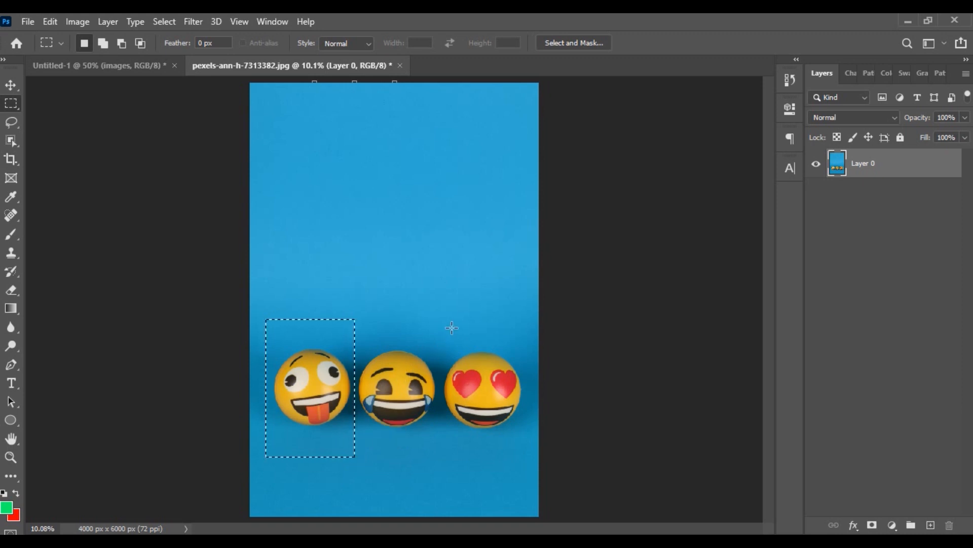
pyautogui.moveTo(439, 309); pyautogui.dragTo(529, 455)
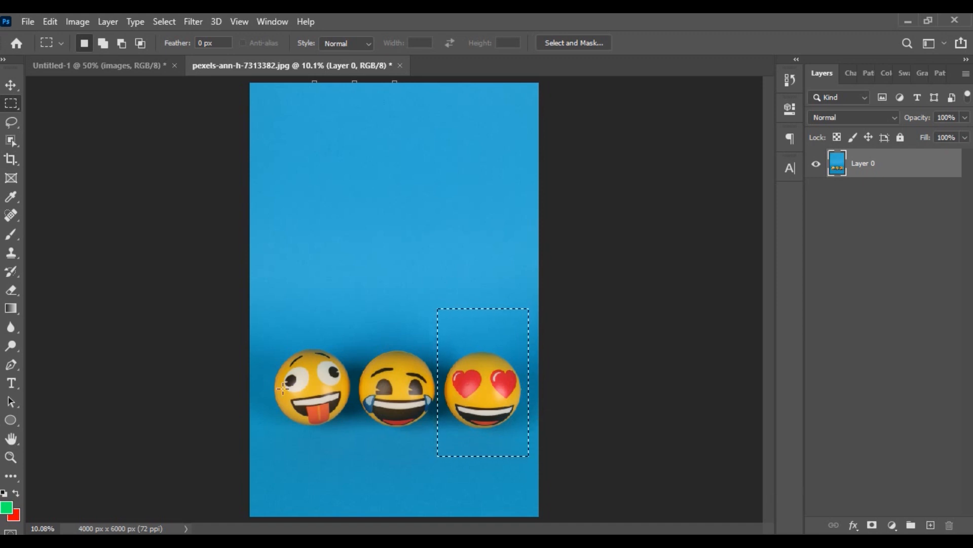
pyautogui.moveTo(276, 321); pyautogui.dragTo(354, 435)
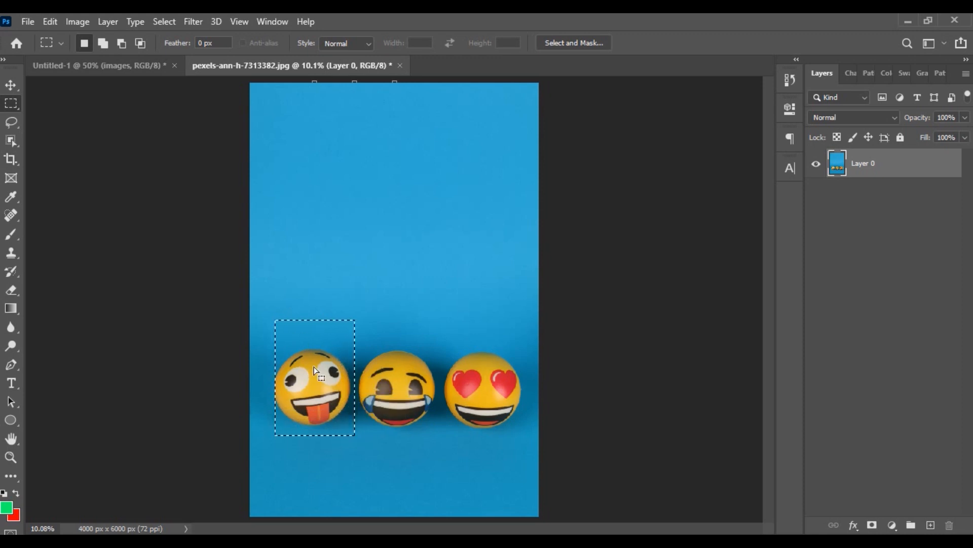
# - Move the selected tongue-out emoji up into the empty blue area above its original place and deselect it
pyautogui.click(11, 84)
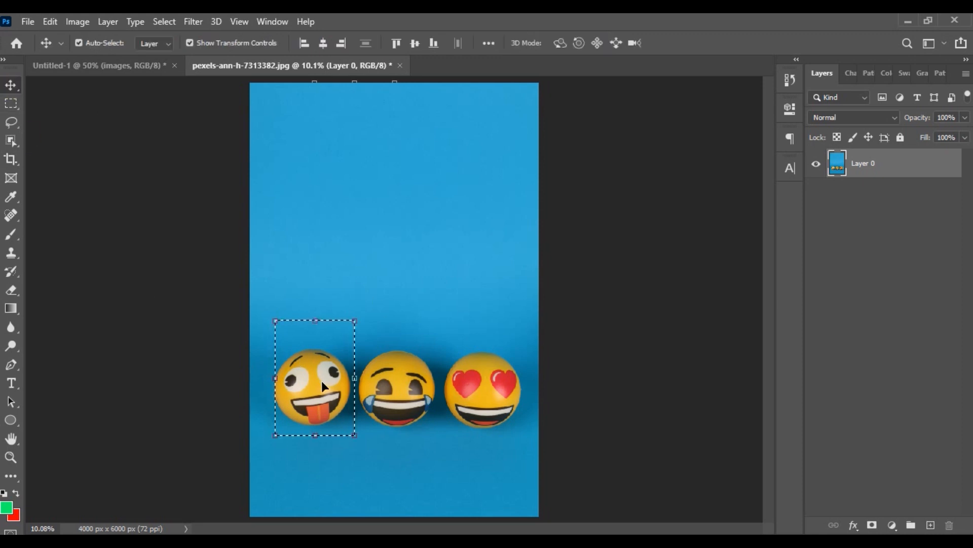
pyautogui.moveTo(320, 340); pyautogui.dragTo(329, 233)
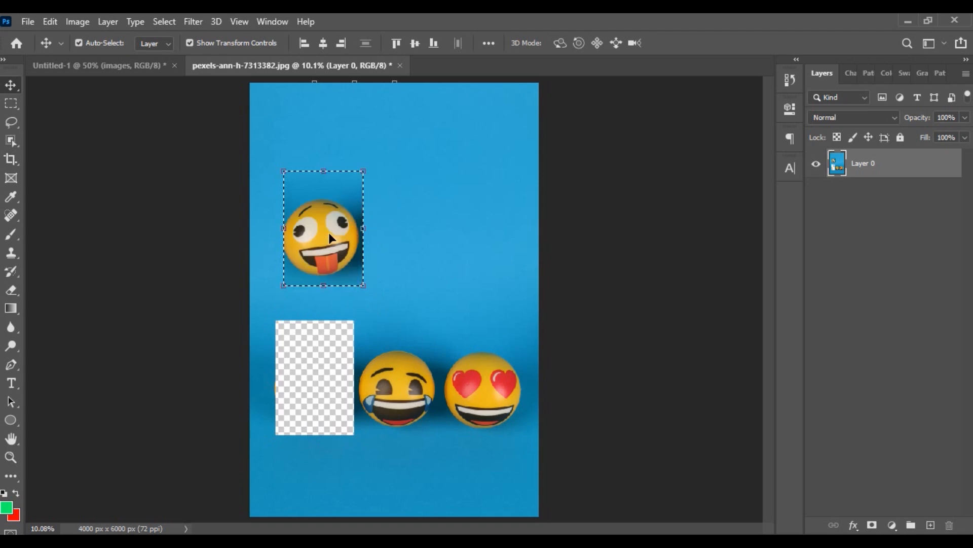
pyautogui.moveTo(426, 233); pyautogui.dragTo(327, 248)
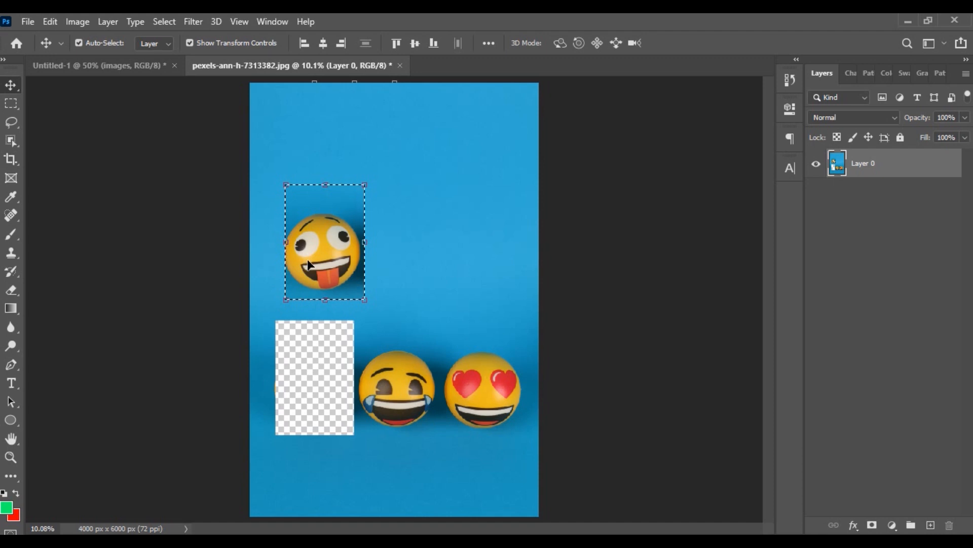
pyautogui.moveTo(308, 256); pyautogui.dragTo(346, 233)
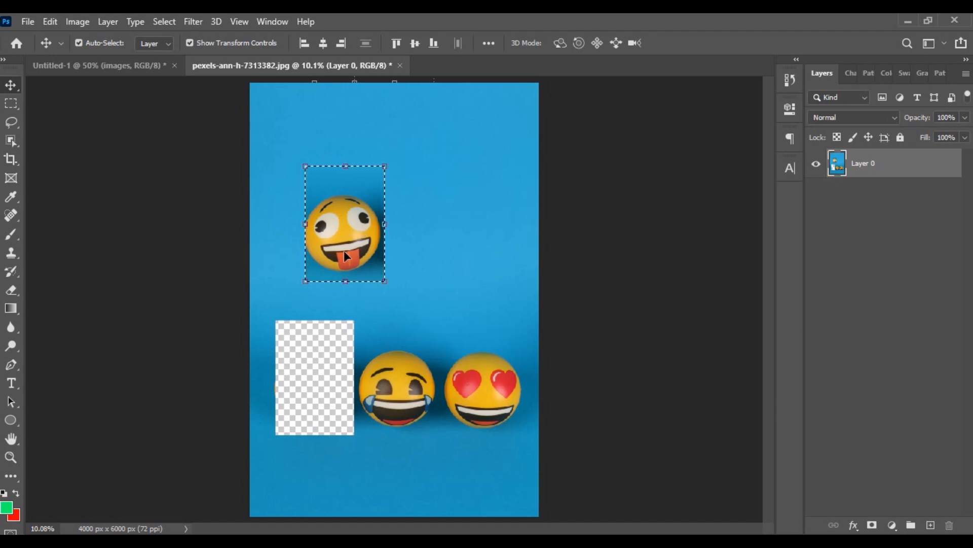
pyautogui.press('ctrl')
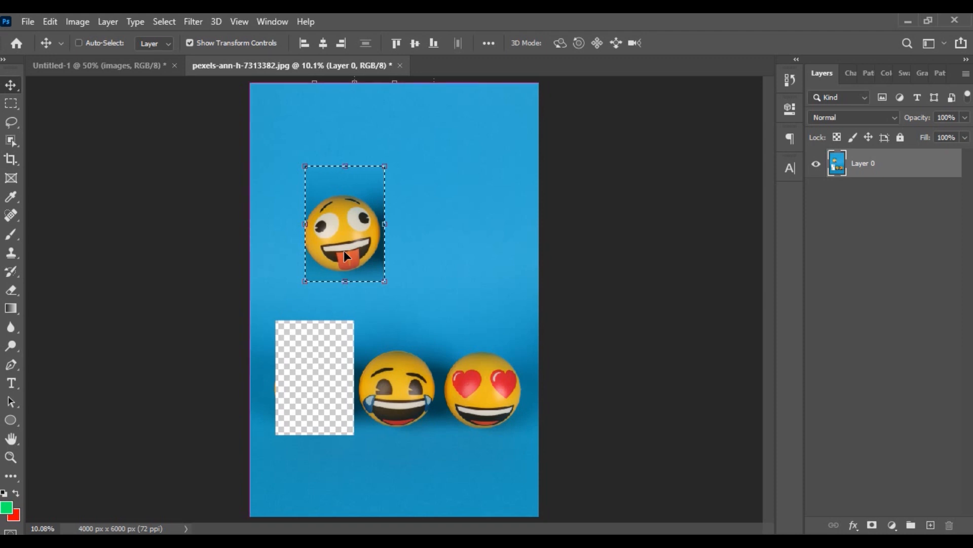
pyautogui.hotkey('ctrl', 'd')
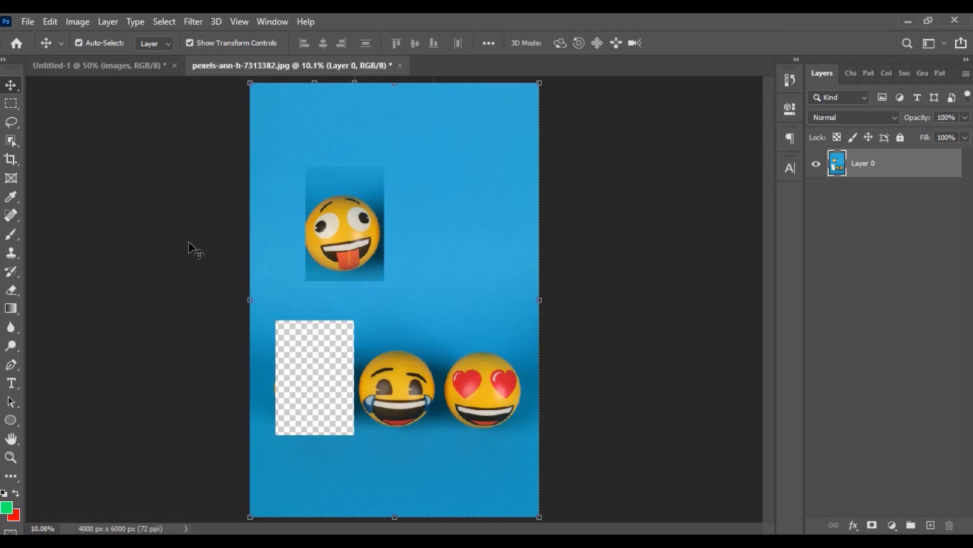
# - Select the laughing emoji with the Elliptical Marquee tool and move it up beside the tongue-out emoji
pyautogui.click(20, 106)
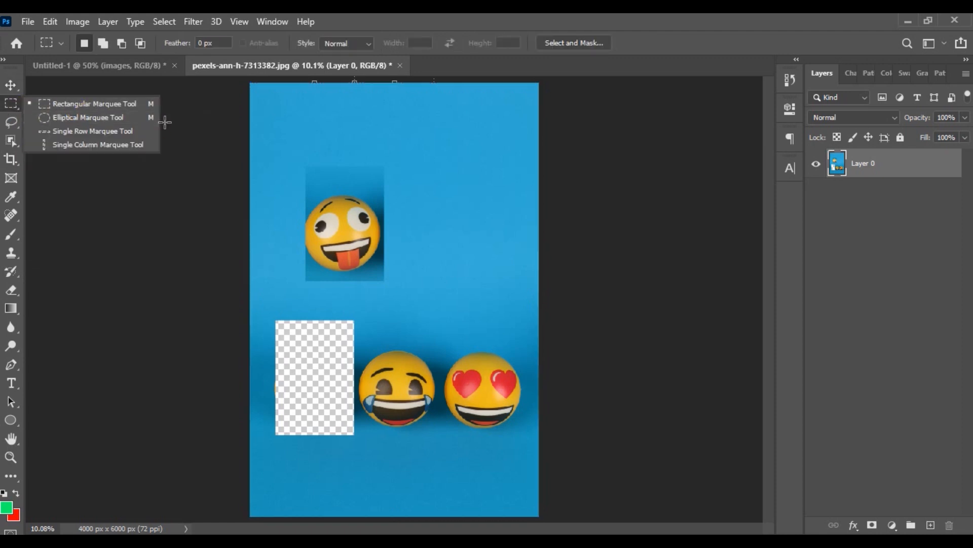
pyautogui.click(114, 107)
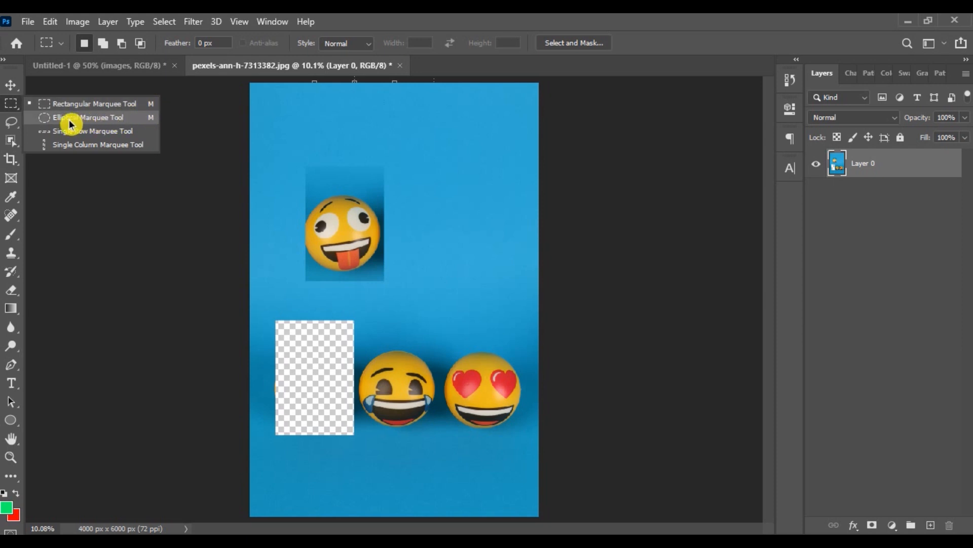
pyautogui.click(126, 119)
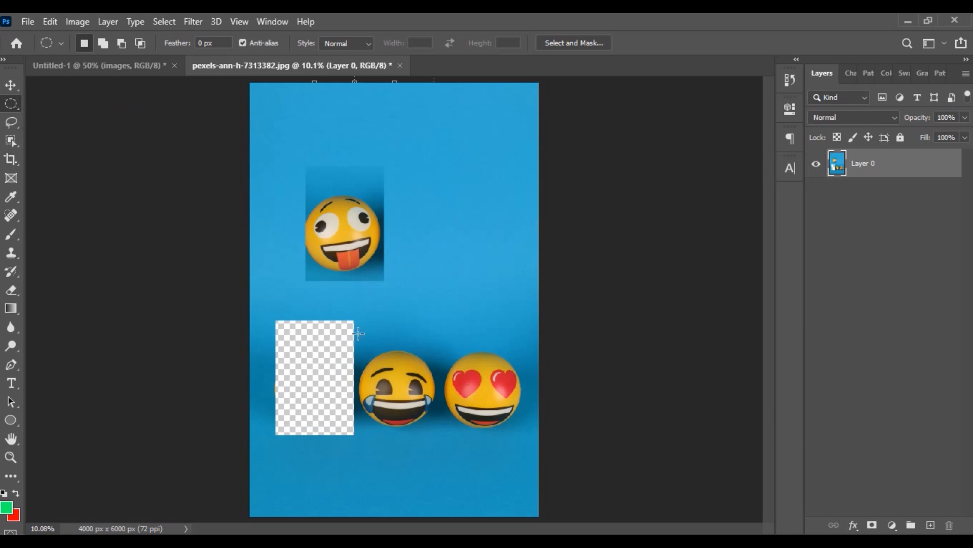
pyautogui.moveTo(358, 333); pyautogui.dragTo(443, 442)
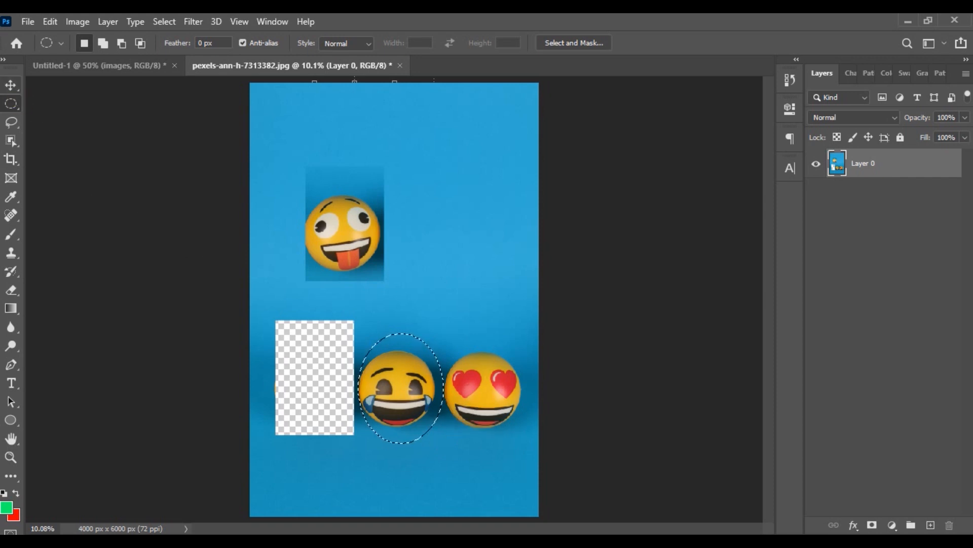
pyautogui.click(11, 86)
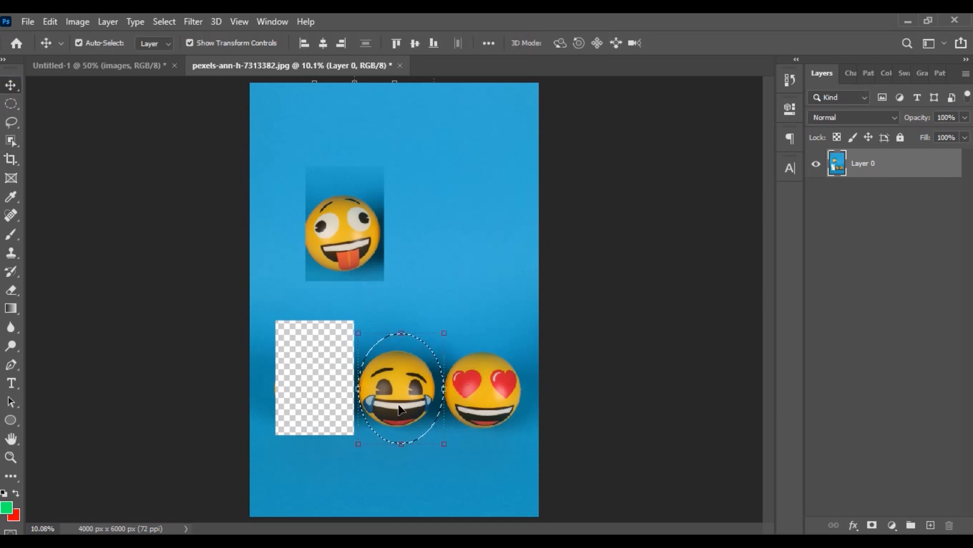
pyautogui.moveTo(401, 408); pyautogui.dragTo(455, 254)
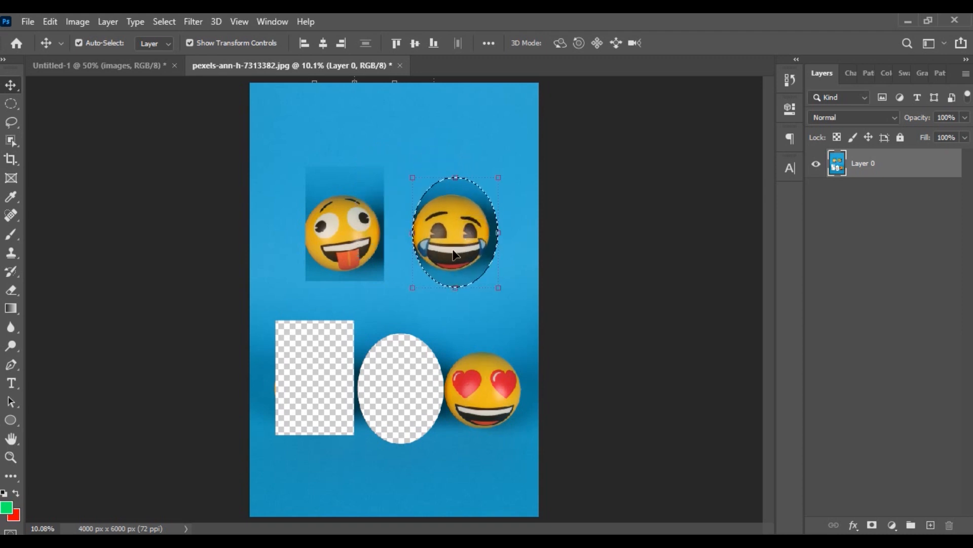
# - Place a Single Row Marquee selection across the image, just below the two moved emojis
pyautogui.moveTo(11, 104); pyautogui.dragTo(54, 121)
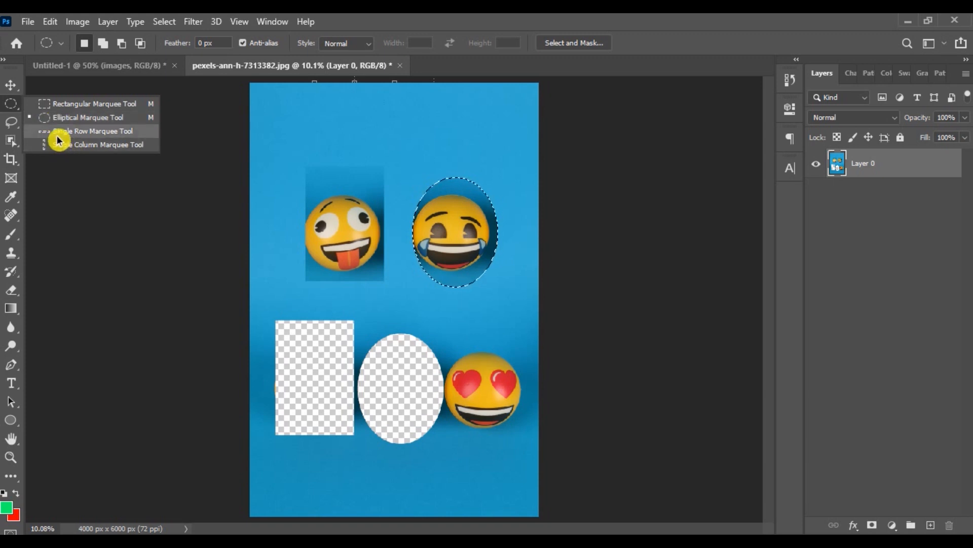
pyautogui.click(57, 134)
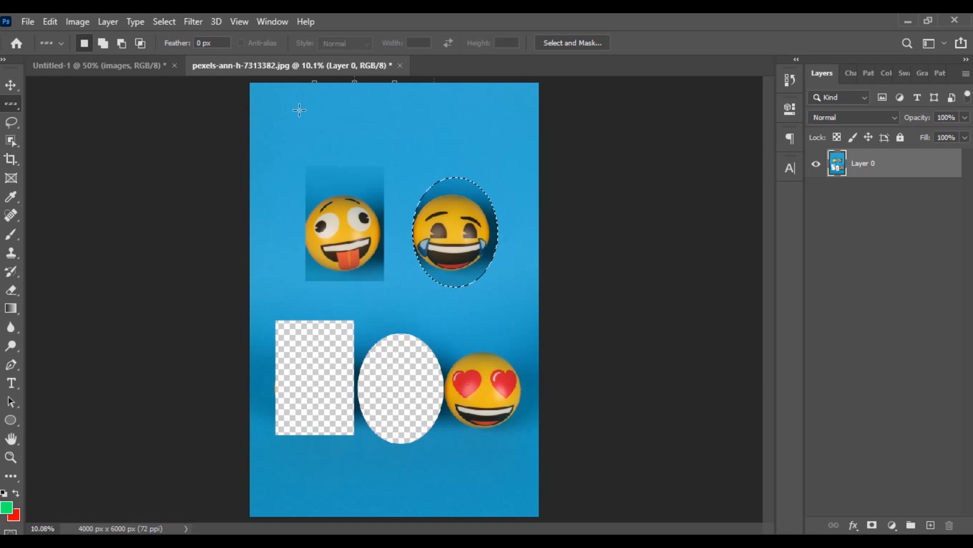
pyautogui.moveTo(298, 109); pyautogui.dragTo(287, 302)
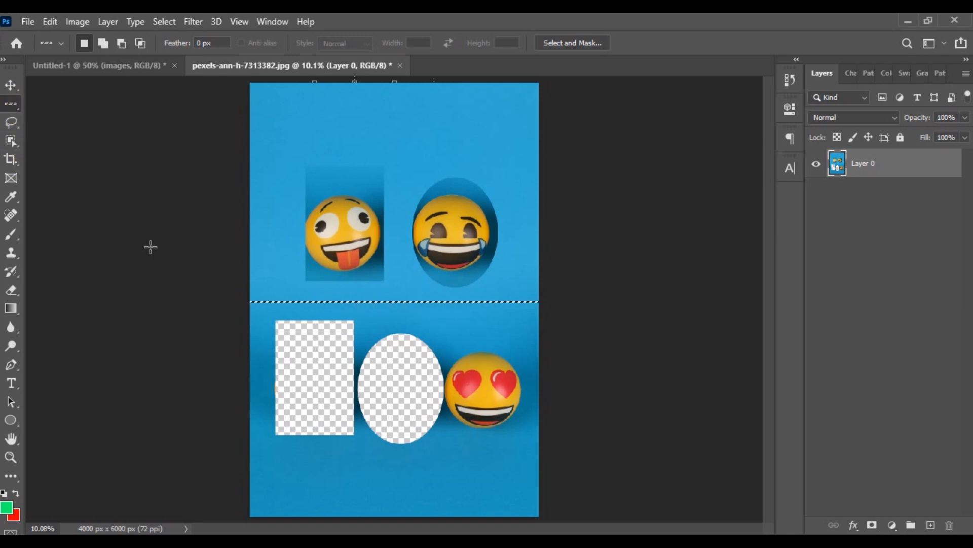
# - Place a Single Column Marquee selection down the image, between the two moved emojis
pyautogui.rightClick(14, 106)
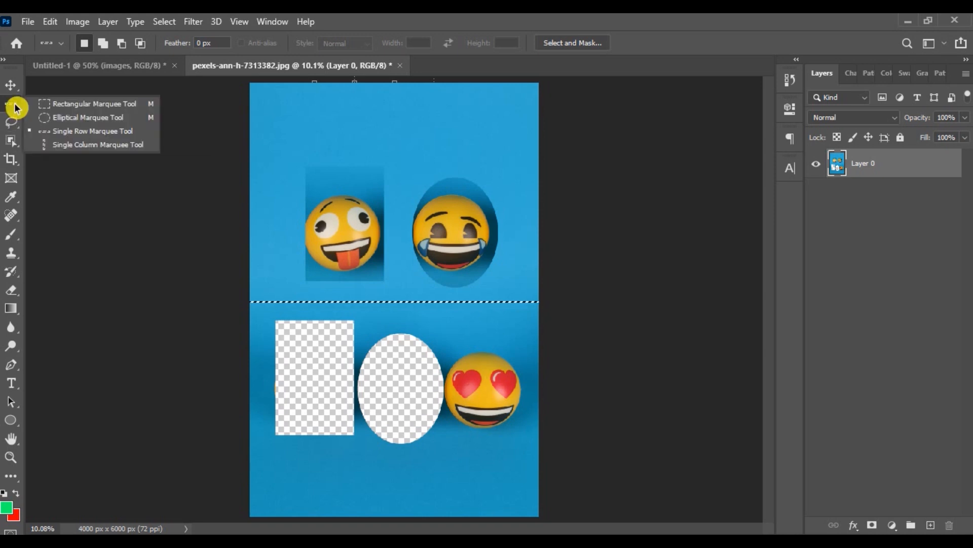
pyautogui.click(56, 146)
pyautogui.moveTo(387, 96); pyautogui.dragTo(400, 316)
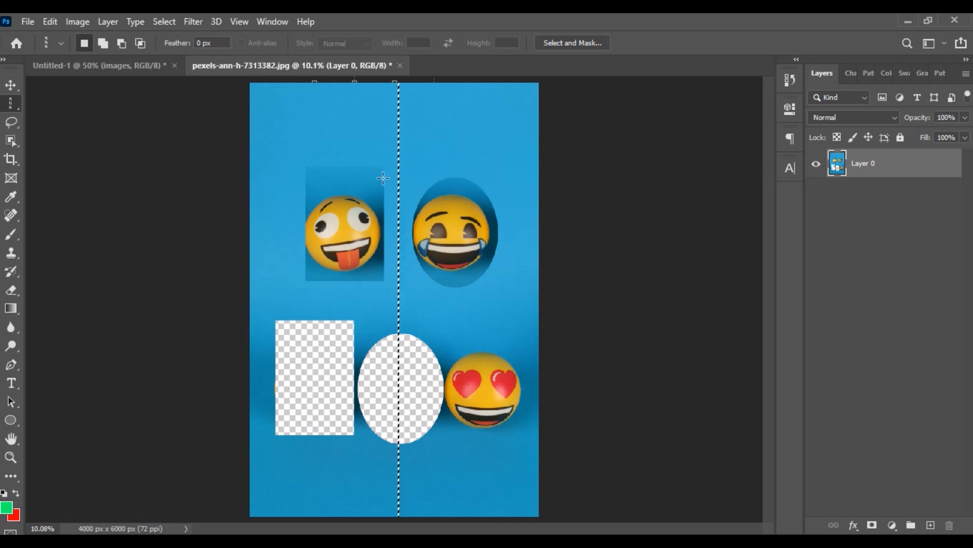
# - Switch back to the Elliptical Marquee tool and undo the deselection and the single column and single row selections
pyautogui.click(11, 105)
pyautogui.moveTo(11, 105); pyautogui.dragTo(121, 127)
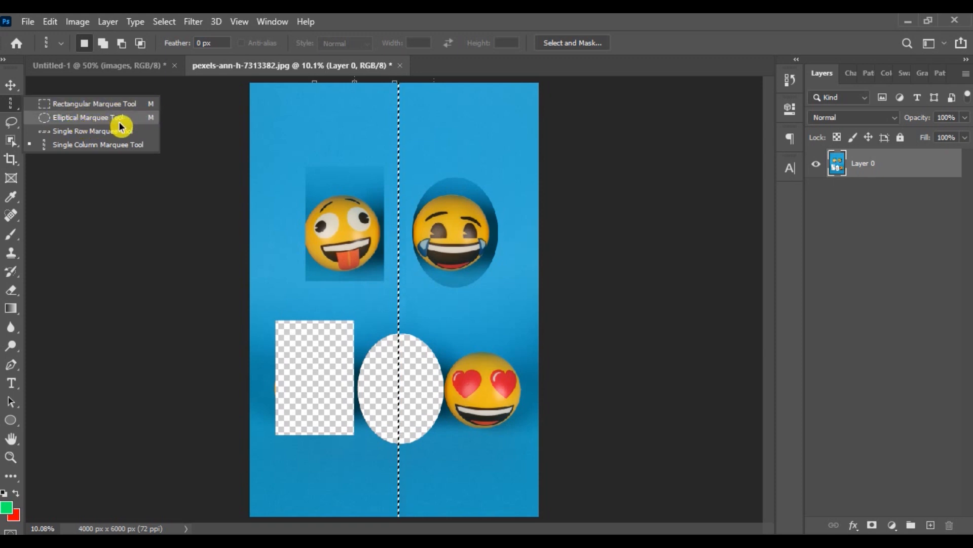
pyautogui.click(121, 125)
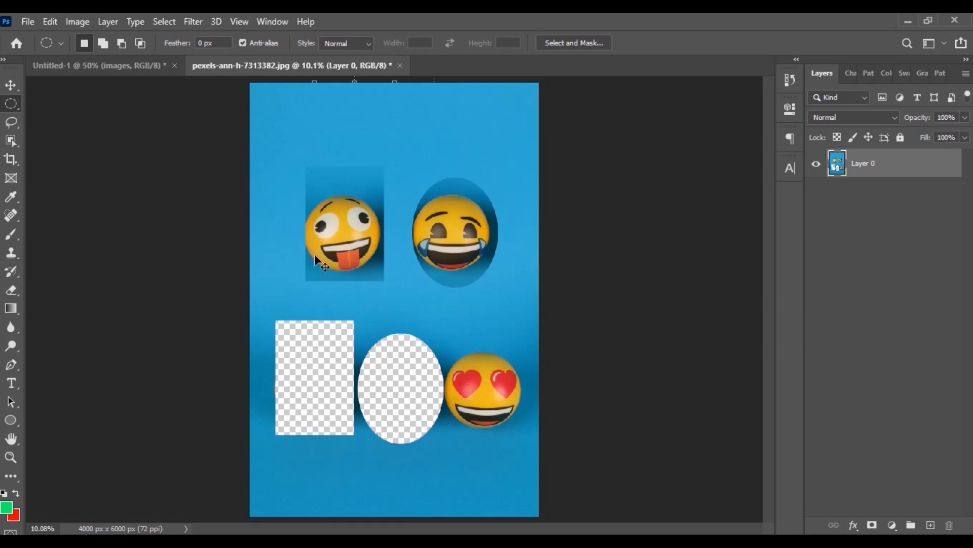
pyautogui.hotkey('ctrl', 'z')
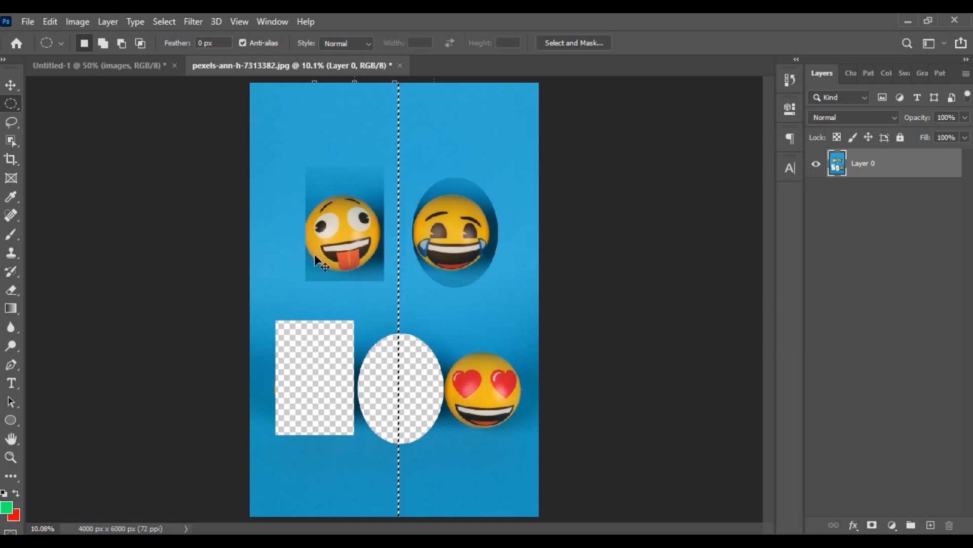
pyautogui.hotkey('ctrl', 'z')
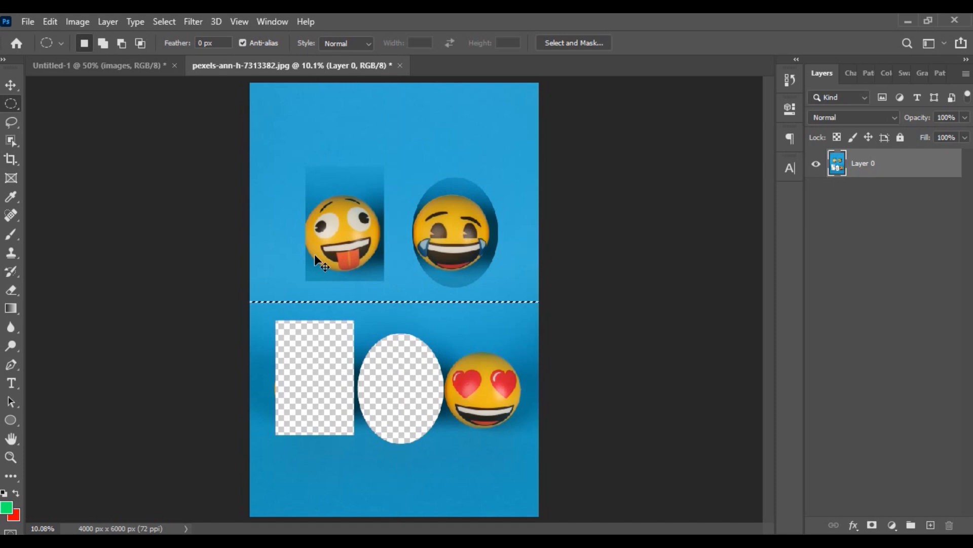
pyautogui.hotkey('ctrl', 'z')
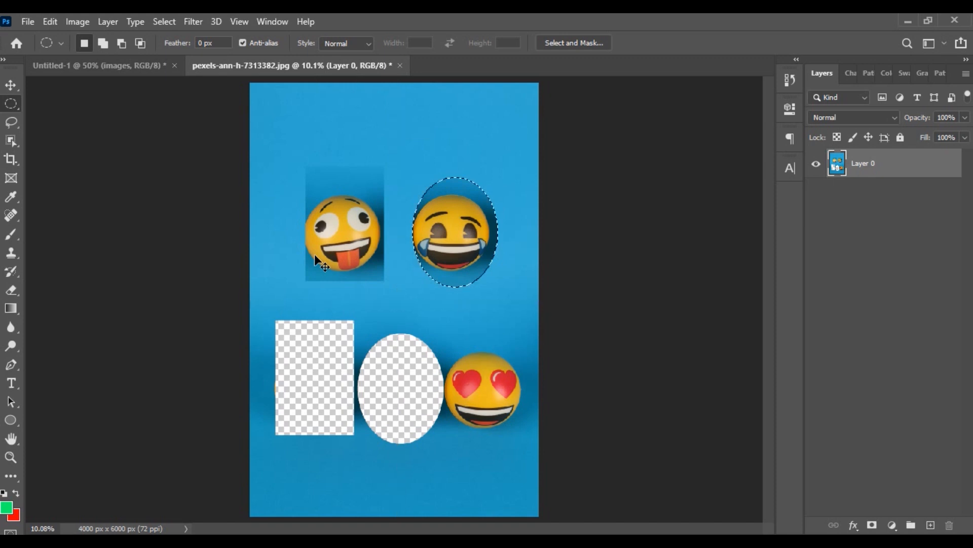
# - Undo the moves of the laughing and tongue-out emojis and all marquee selections, back to the original row of three emojis with nothing selected
pyautogui.hotkey('ctrl', 'z')
pyautogui.hotkey('ctrl', 'z')
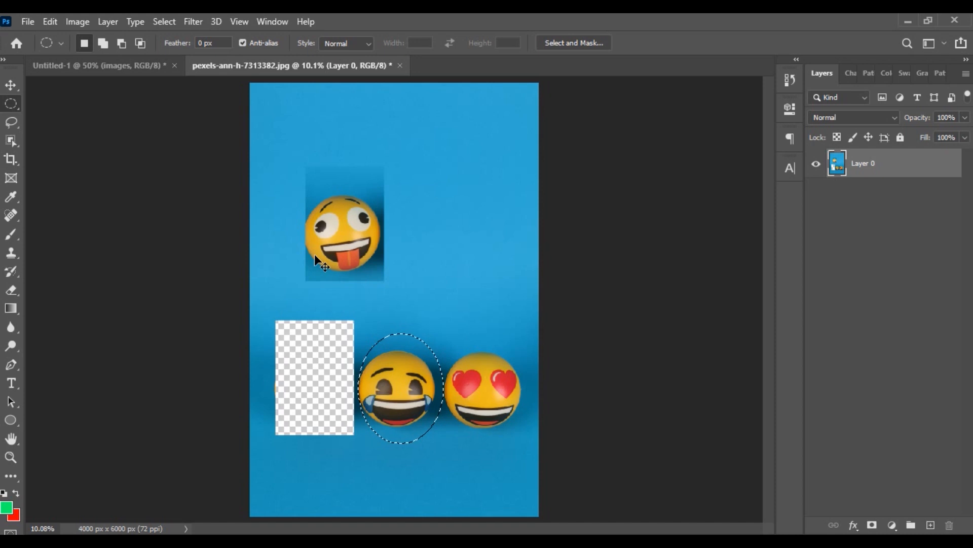
pyautogui.hotkey('ctrl', 'z')
pyautogui.hotkey('ctrl', 'z')
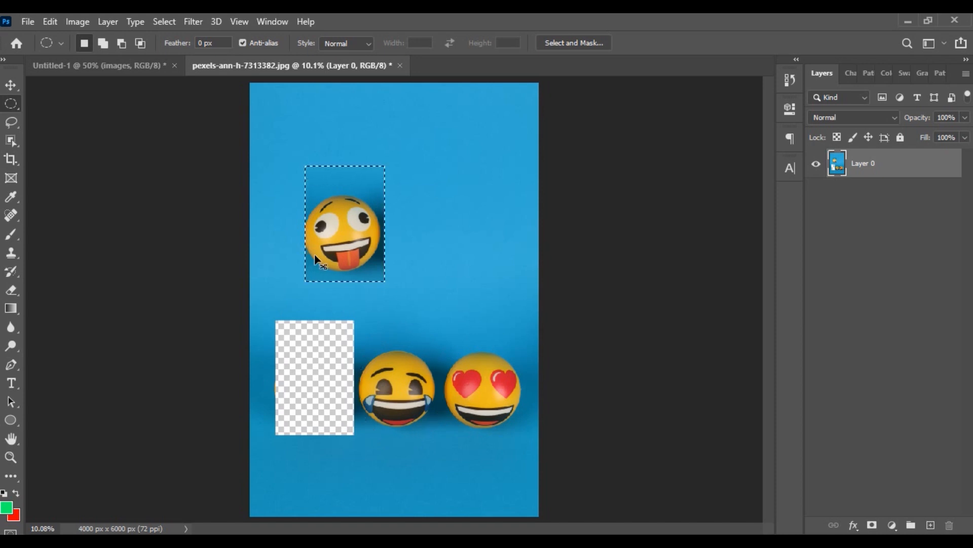
pyautogui.hotkey('ctrl', 'z')
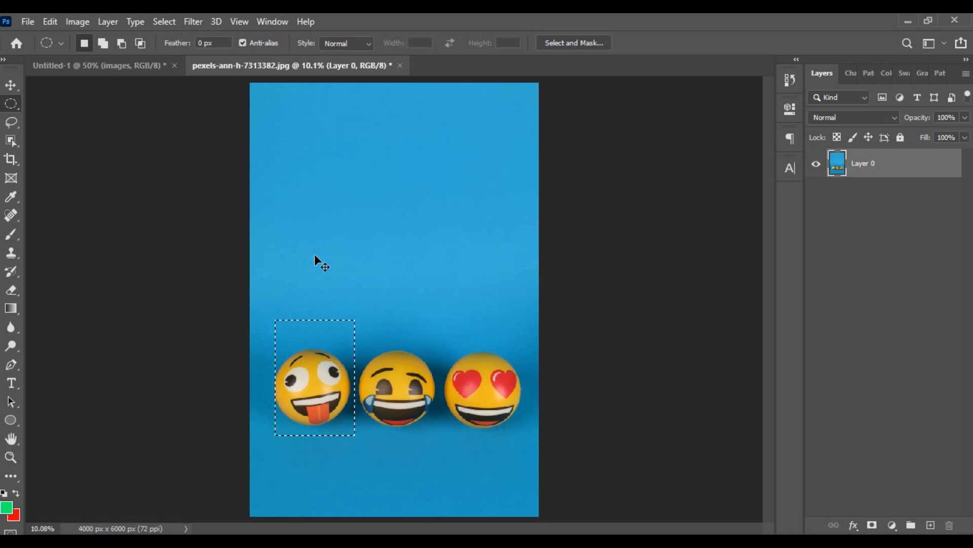
pyautogui.hotkey('ctrl', 'z')
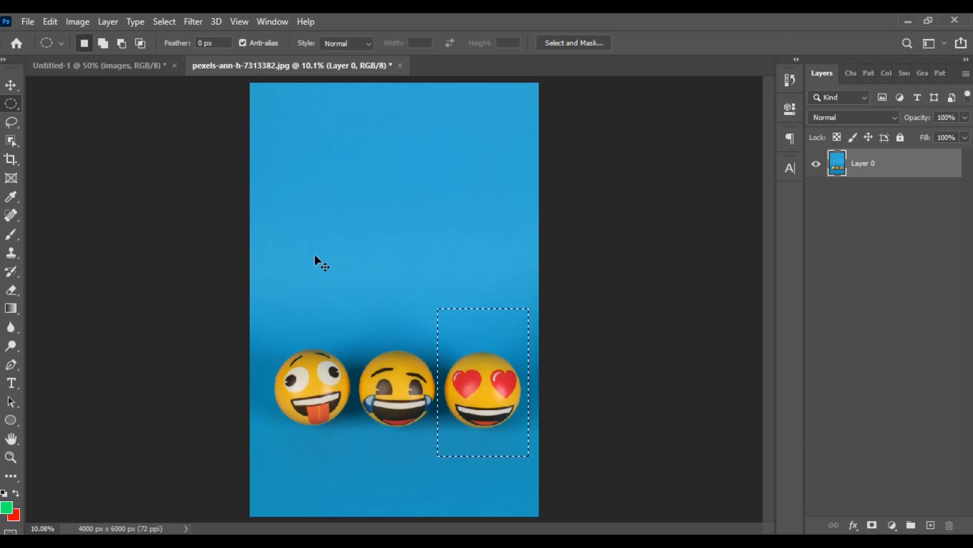
pyautogui.hotkey('ctrl', 'z')
pyautogui.hotkey('ctrl', 'z')
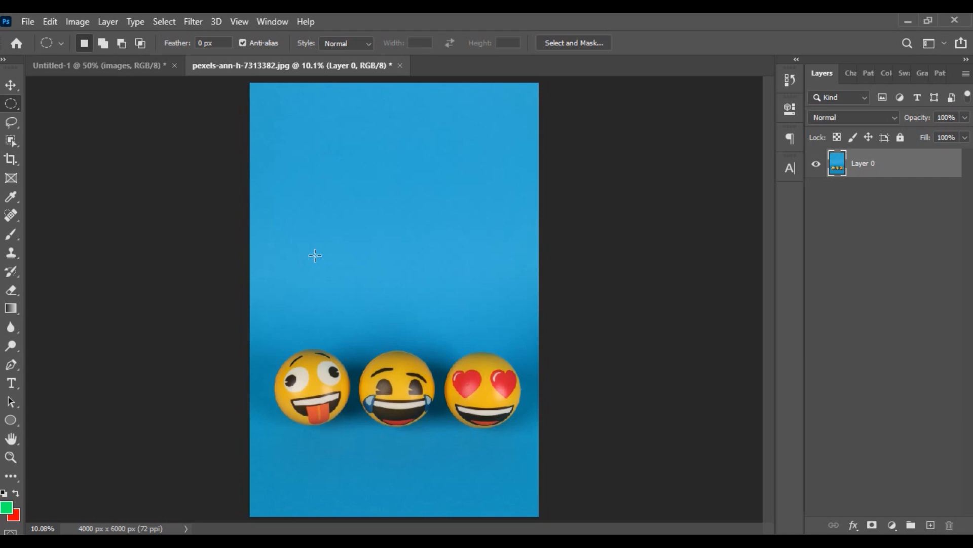
# - Show the list of marquee tool variants
pyautogui.click(11, 106)
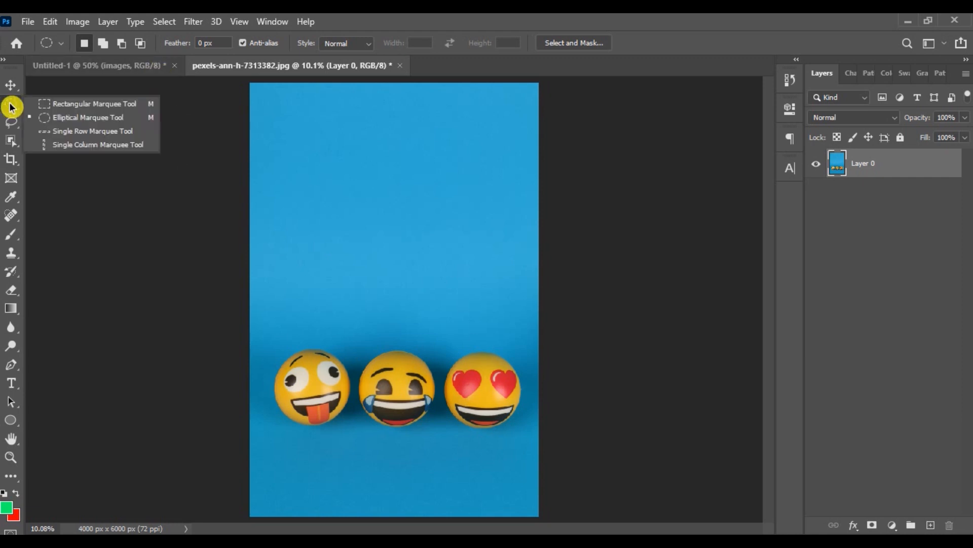